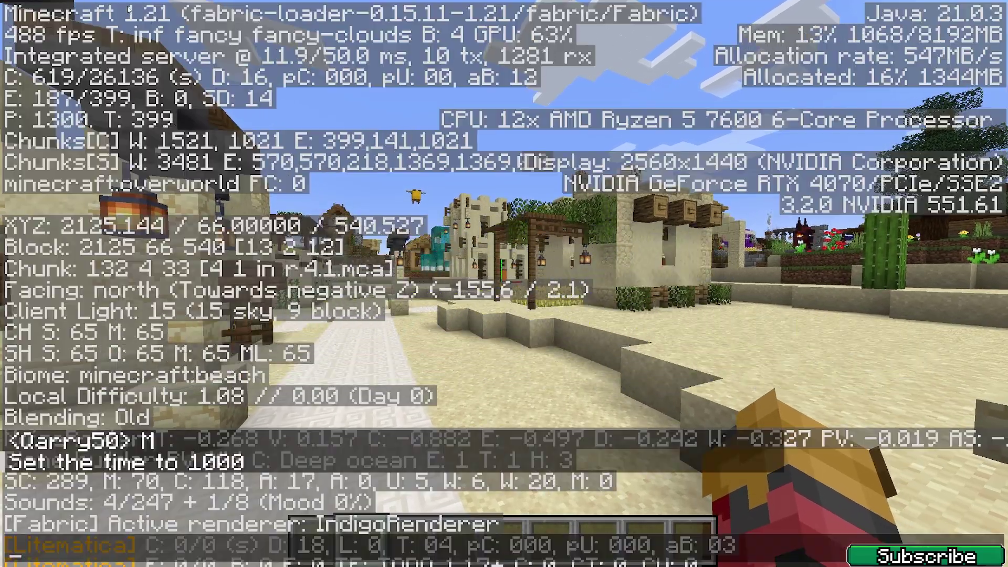
Hide the F3 debug overlay, open and close the Litematica menu with M, then walk forward.
key("F3")
key("m")
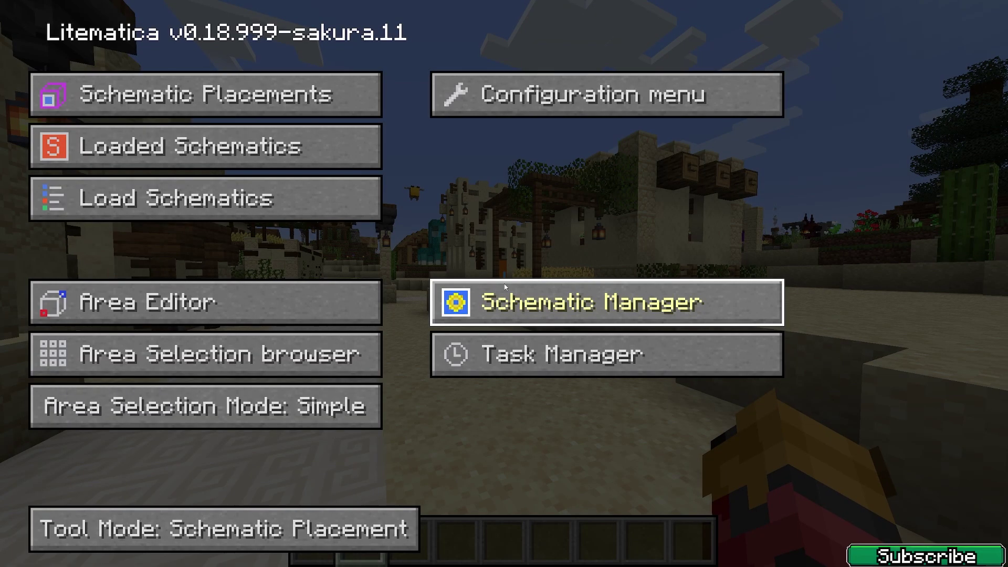
key("Escape")
key("w")
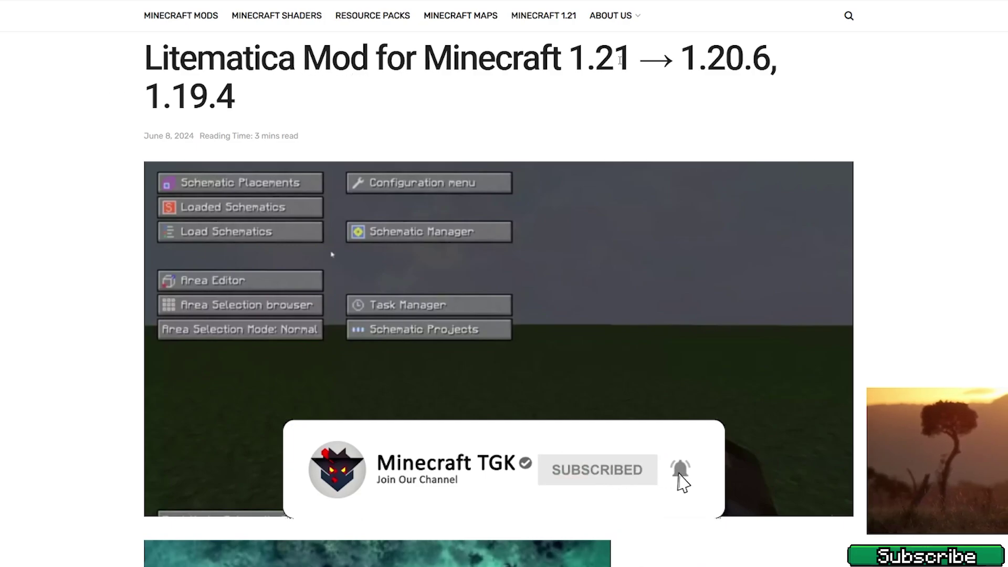
Scroll the Litematica article to its How To Install steps and 1.21 download links.
scroll(69, 113, "down", 20)
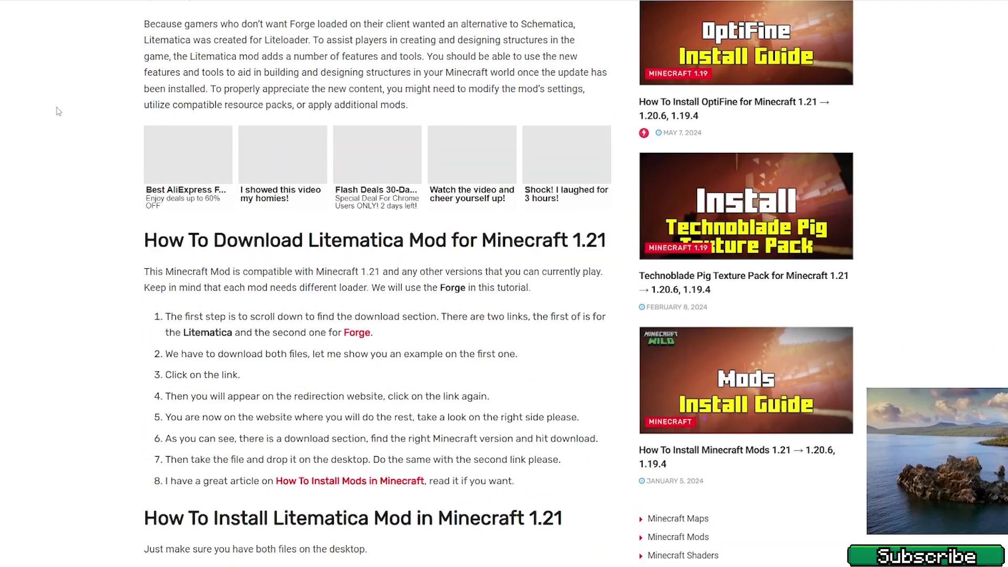
scroll(61, 113, "down", 5)
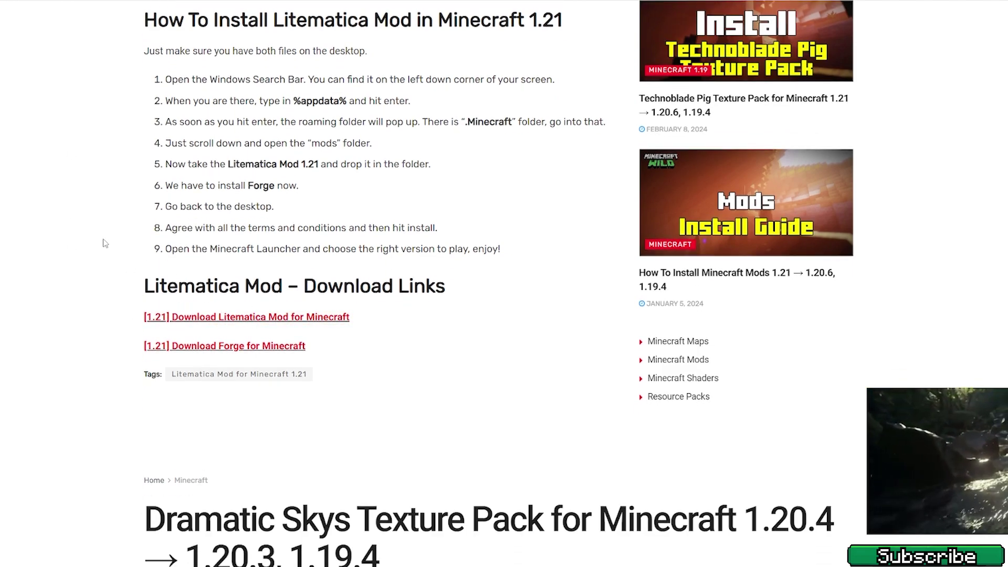
scroll(103, 243, "up", 1)
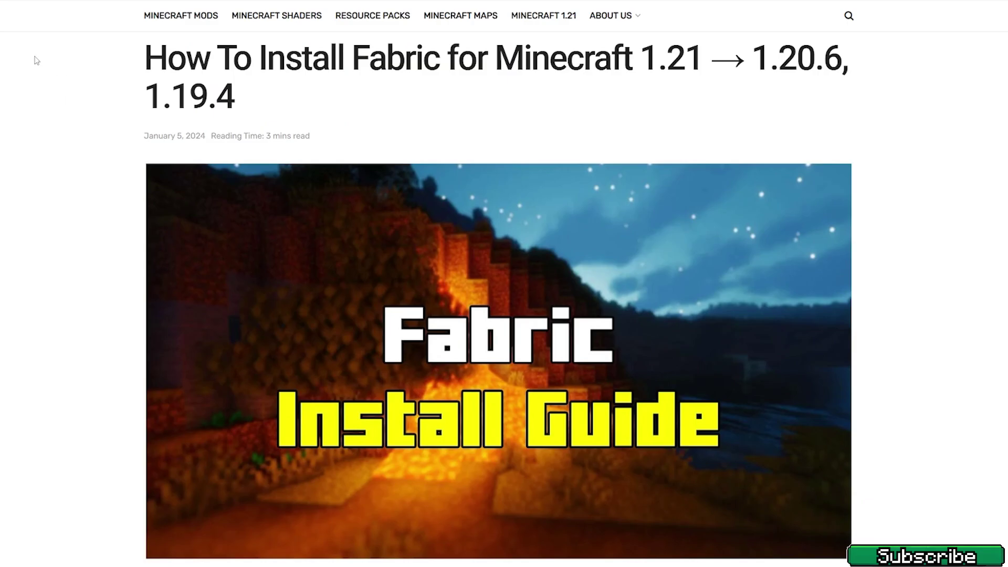
Gather the Fabric installer and the fabric-api, malilib and litematica jars near the desktop centre.
scroll(538, 115, "down", 20)
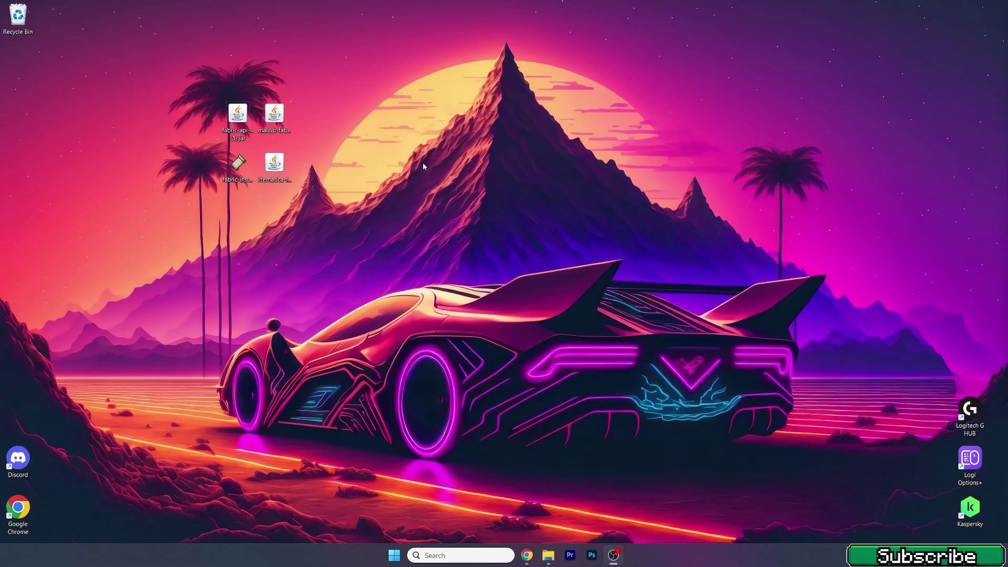
left_click_drag(305, 97, 191, 168)
mouse_move(283, 113)
left_mouse_down()
mouse_move(470, 141)
mouse_move(499, 163)
left_mouse_up()
Open the AppData Roaming folder by searching %appdata% from the taskbar.
left_click(553, 197)
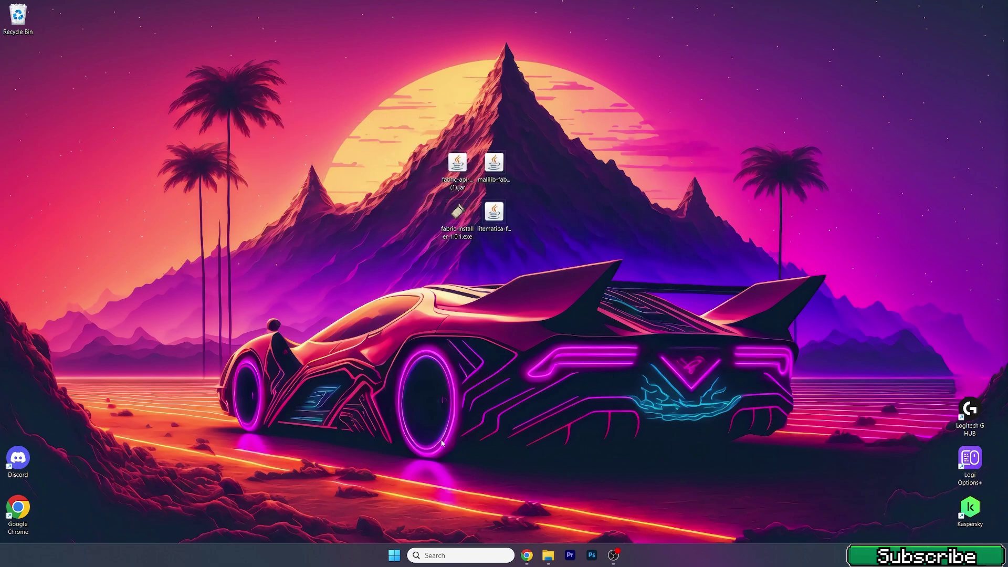
left_click(443, 556)
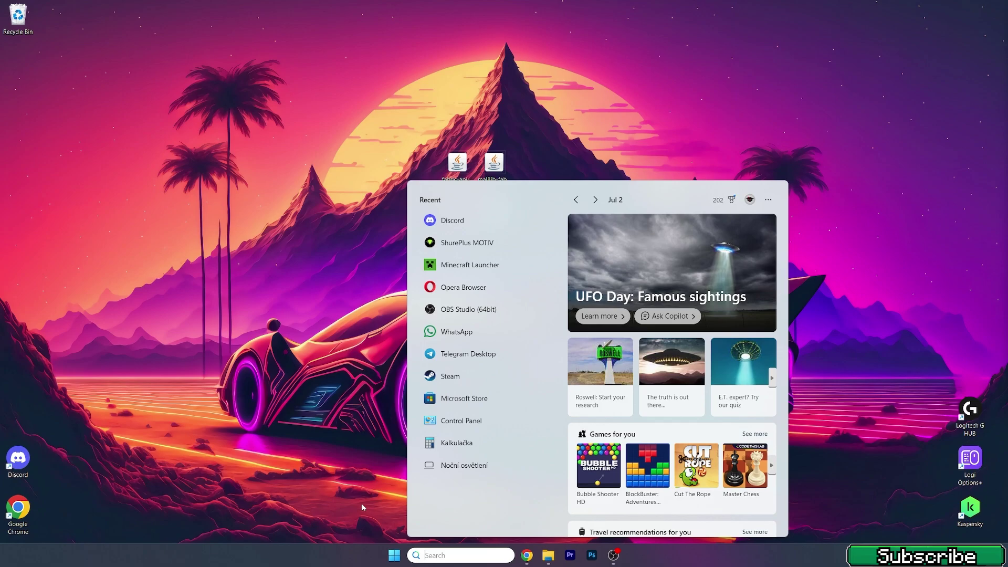
type("%appdata%")
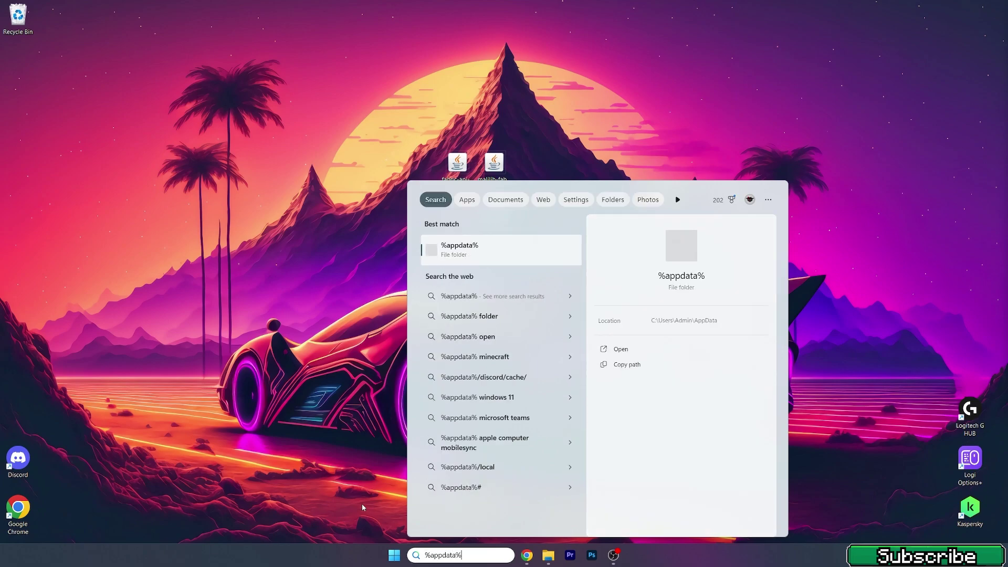
key("Return")
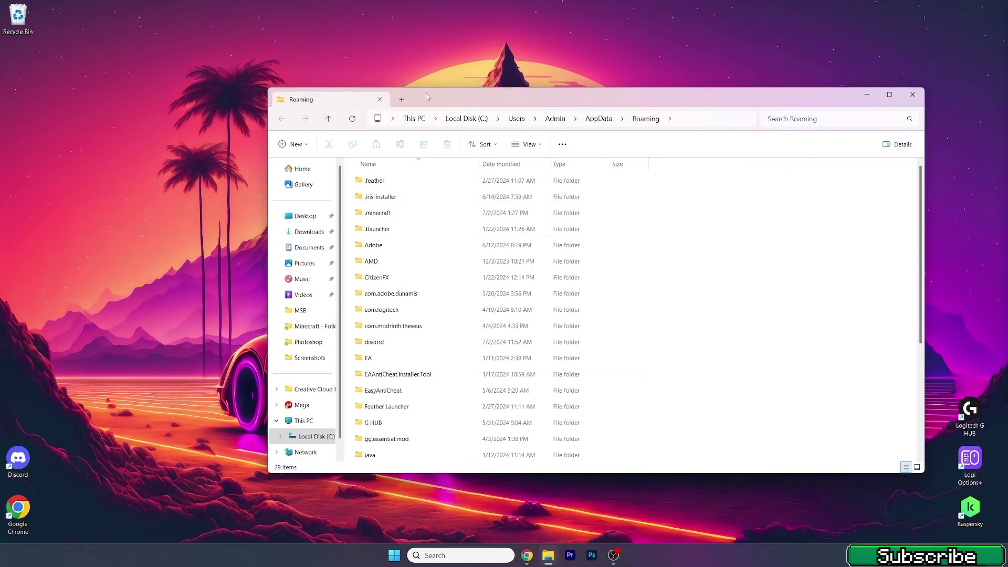
Move the Litematica, malilib and Fabric API jars into the .minecraft mods folder.
mouse_move(434, 97)
left_mouse_down()
mouse_move(678, 118)
mouse_move(507, 81)
mouse_move(590, 89)
left_mouse_up()
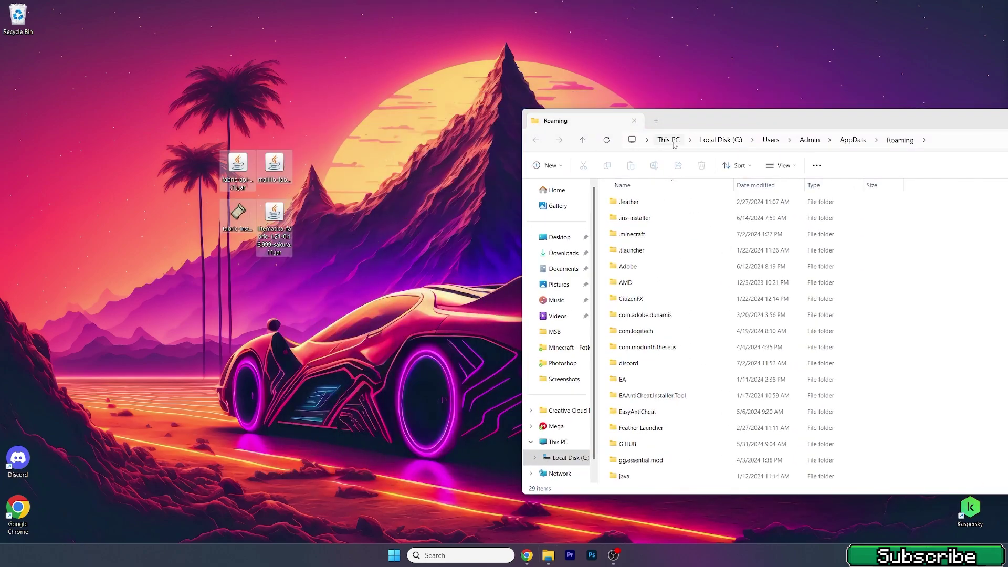
double_click(455, 201)
double_click(445, 185)
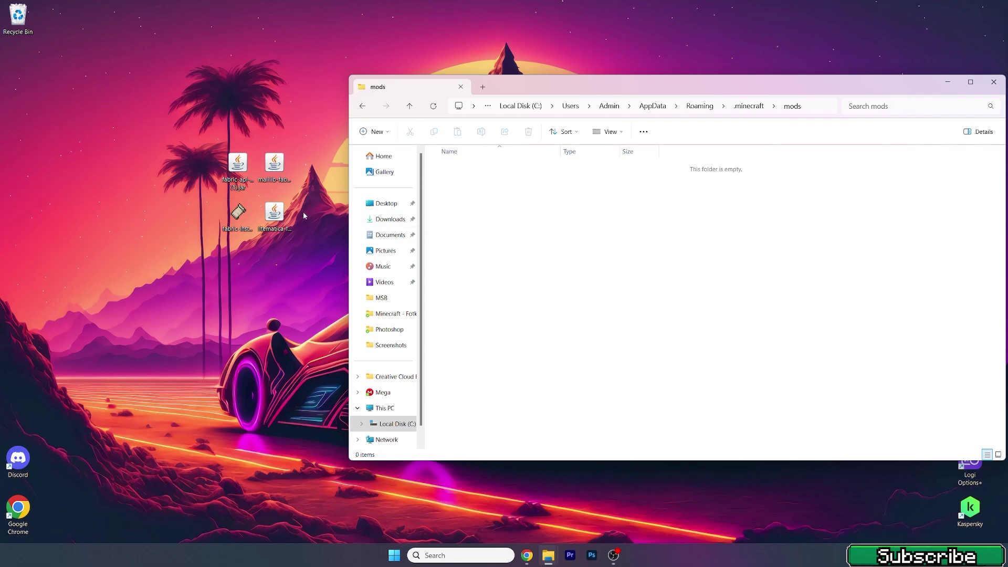
mouse_move(295, 255)
left_mouse_down()
mouse_move(281, 197)
mouse_move(557, 185)
left_mouse_up()
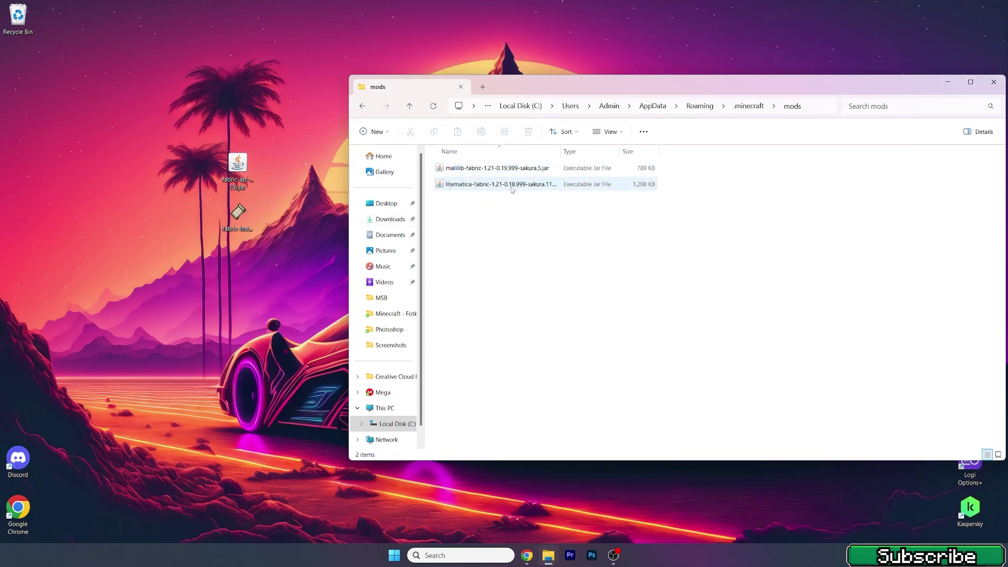
left_click_drag(237, 164, 495, 217)
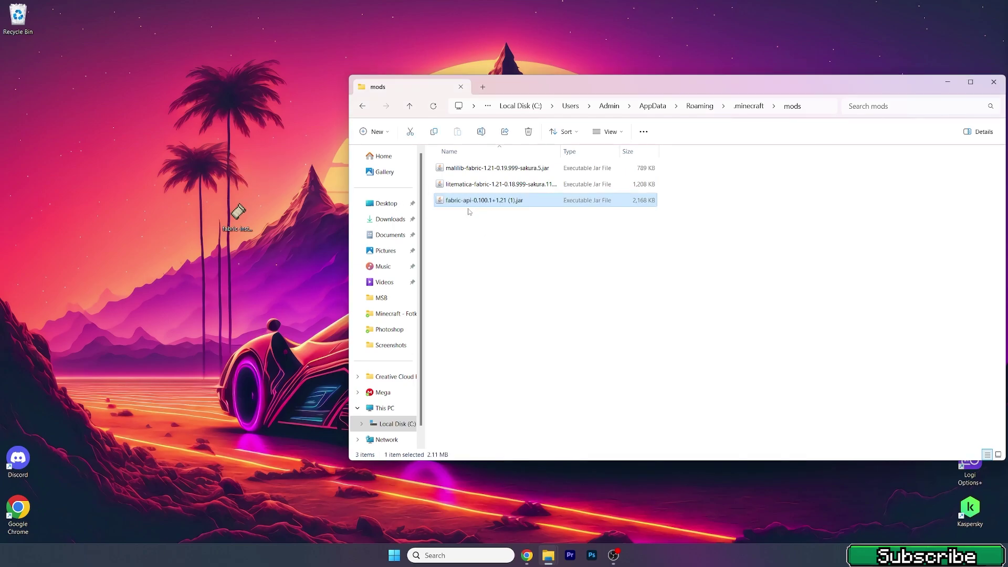
Go back up to .minecraft and open the versions folder.
left_click(513, 218)
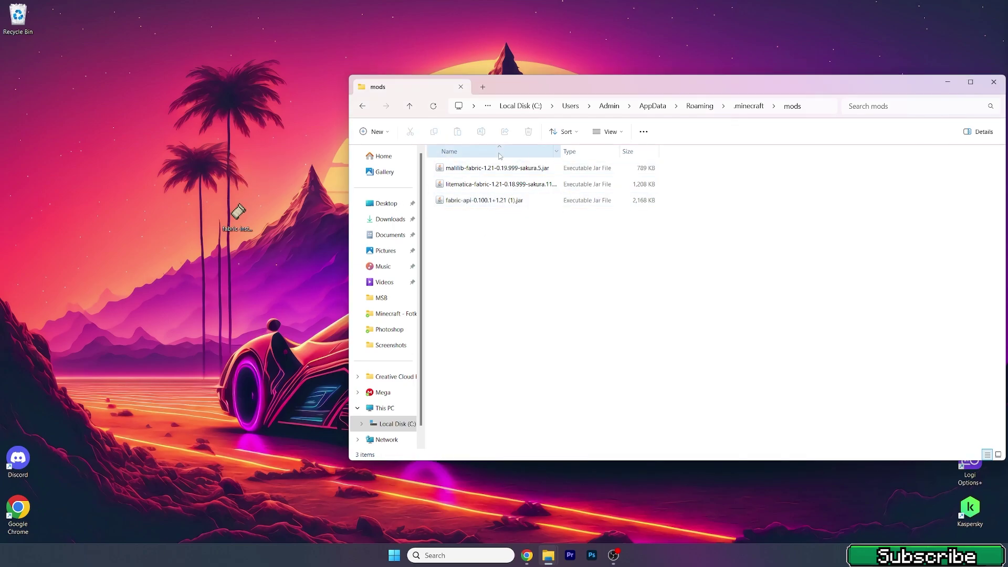
left_click(362, 105)
scroll(460, 284, "down", 8)
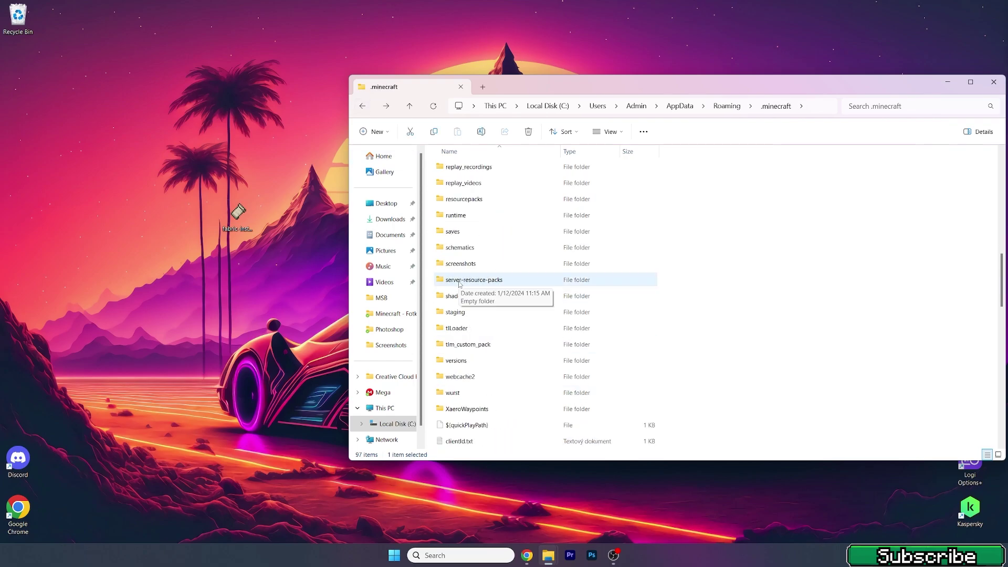
scroll(460, 294, "down", 1)
double_click(456, 311)
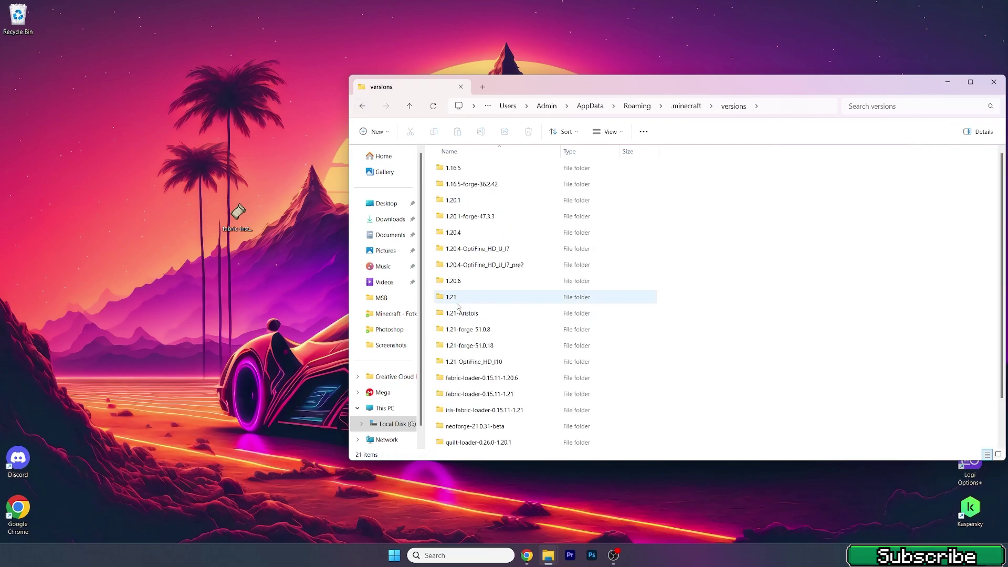
Run fabric-installer-1.0.1.exe and install Fabric Loader 0.15.11 for Minecraft 1.21.
left_click(235, 219)
double_click(237, 215)
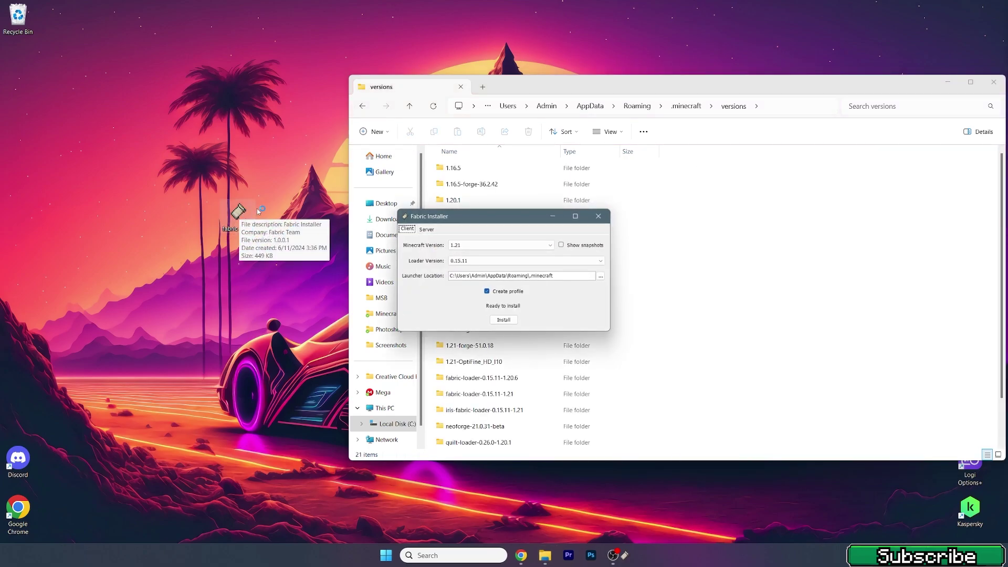
left_click(458, 247)
left_click(459, 253)
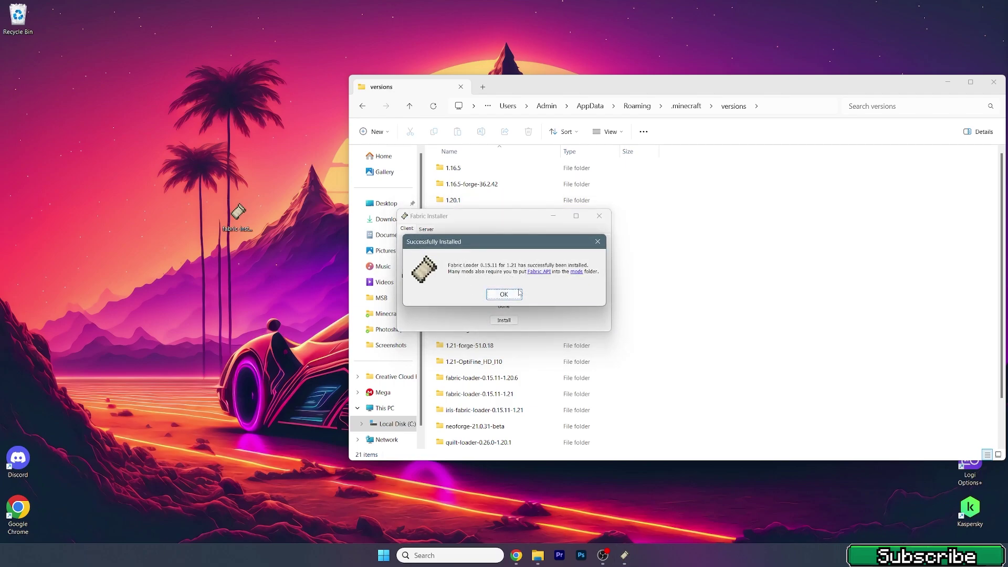
left_click(517, 294)
Close the installer, confirm fabric-loader-0.15.11-1.21 is in versions, and close File Explorer.
left_click(599, 215)
scroll(530, 235, "down", 1)
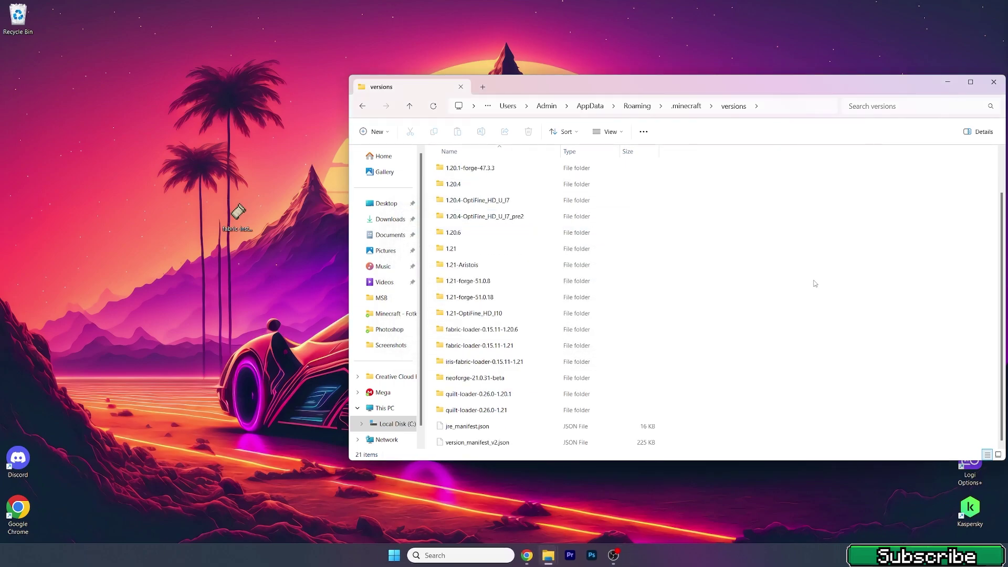
left_click(543, 350)
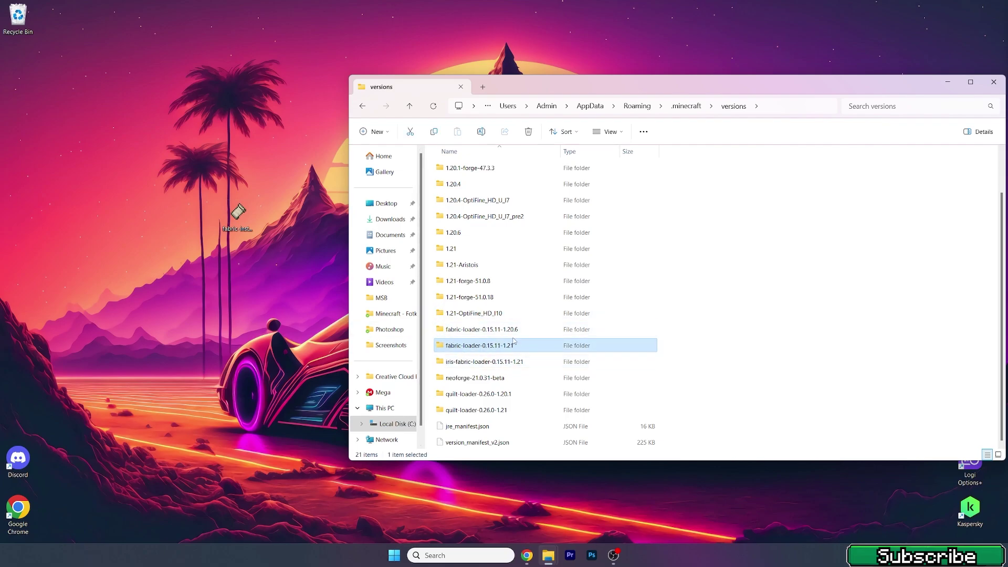
left_click(837, 311)
left_click_drag(726, 85, 616, 92)
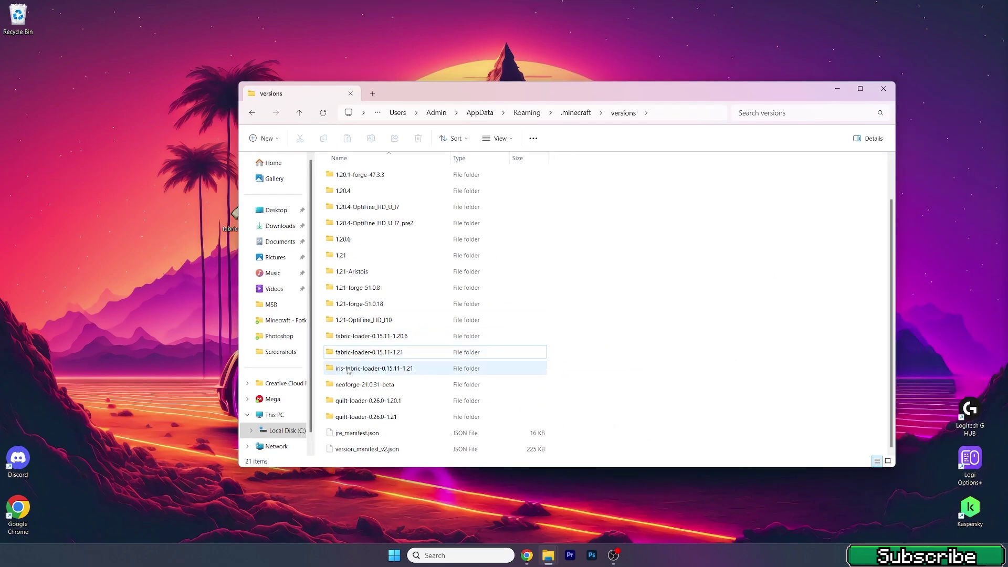
left_click(876, 86)
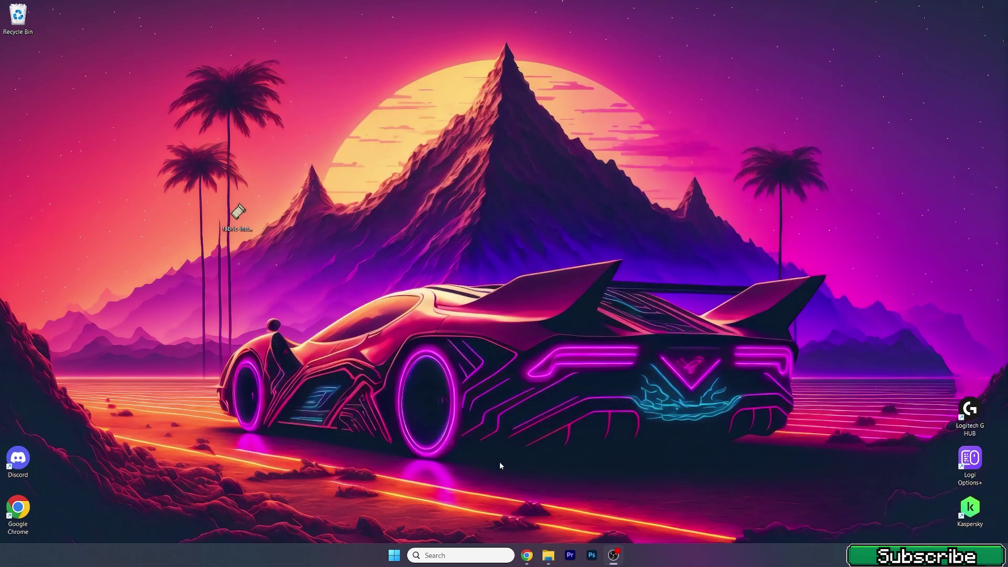
Launch the Minecraft Launcher from the Start menu.
left_click(396, 554)
left_click(525, 279)
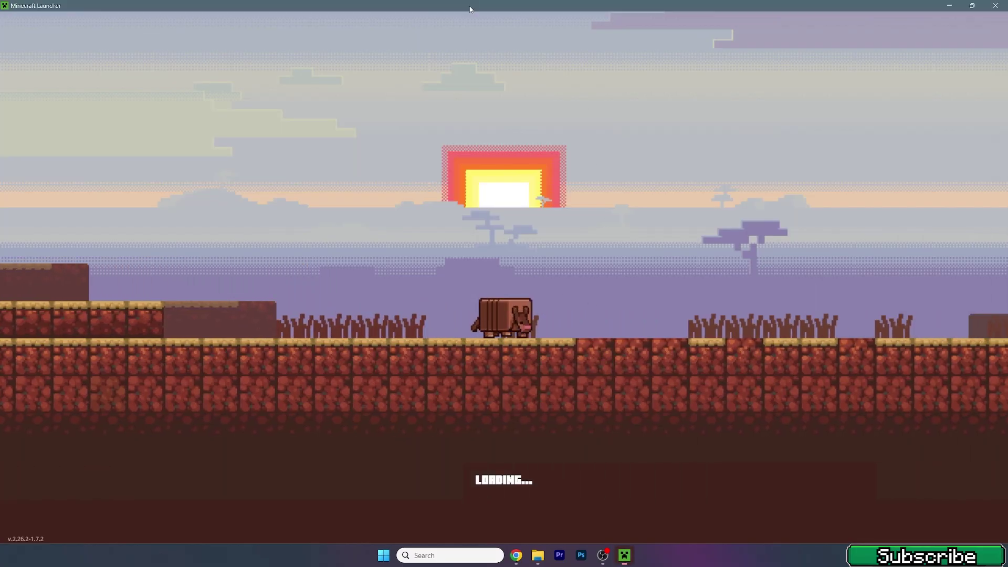
mouse_move(470, 8)
left_mouse_down()
mouse_move(603, 405)
mouse_move(605, 1)
left_mouse_up()
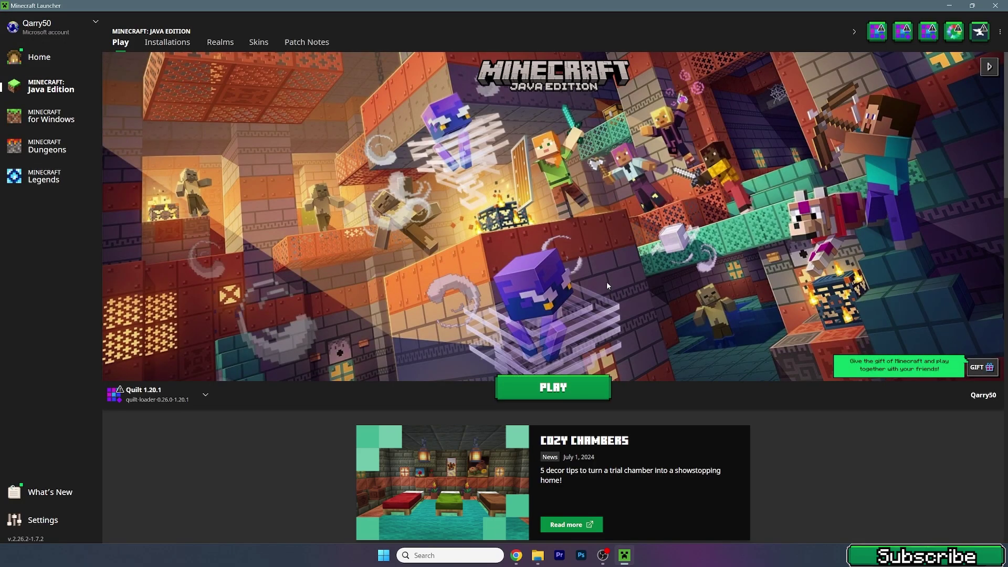
Select the fabric-loader-1.21 installation and start Minecraft 1.21 with Fabric.
left_click(143, 402)
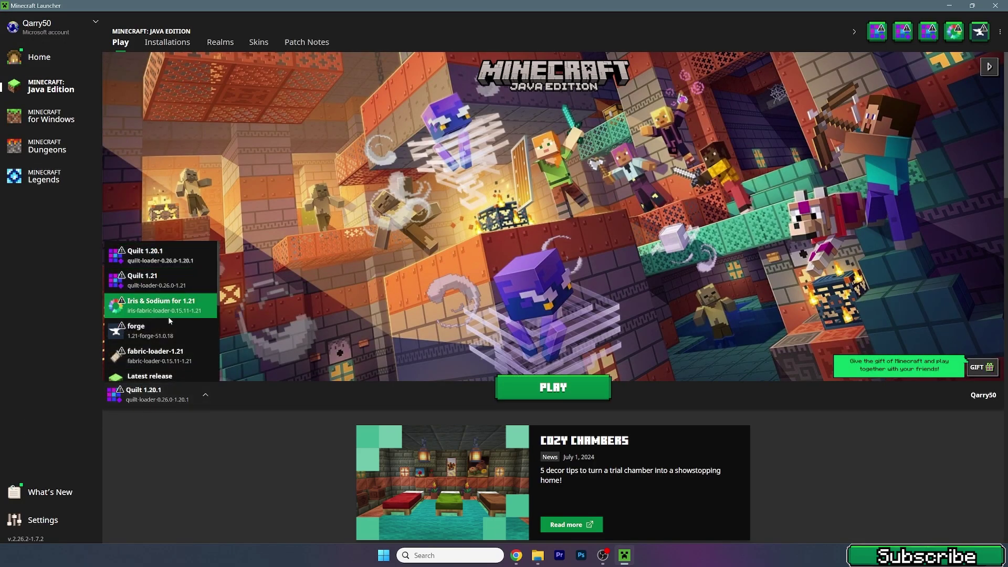
scroll(169, 317, "down", 2)
left_click(175, 255)
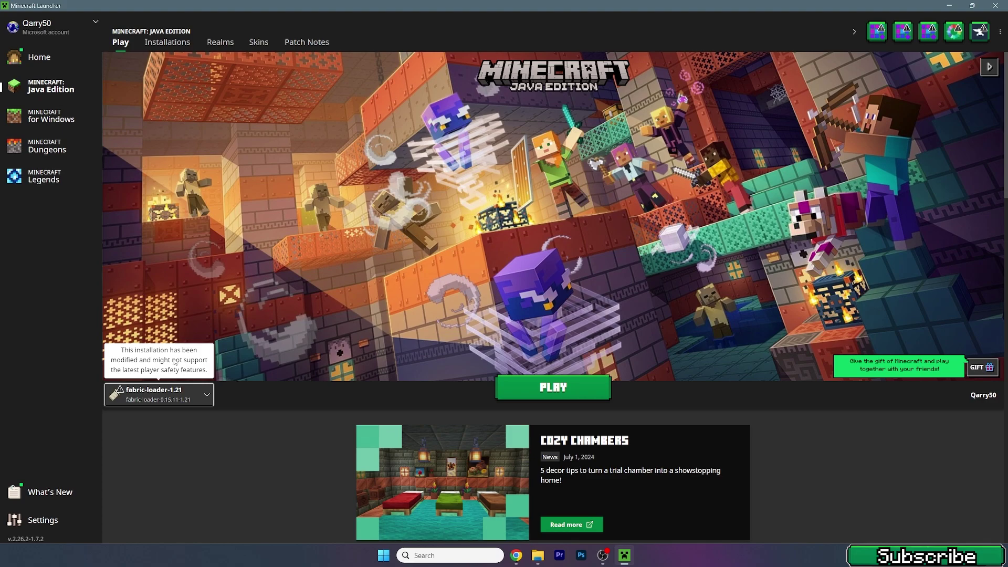
left_click(527, 390)
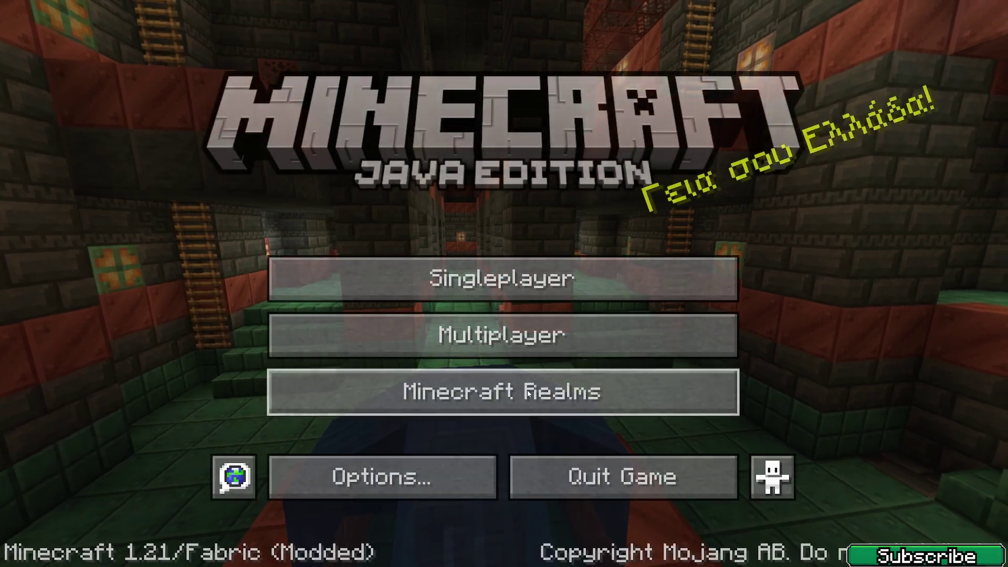
Open Singleplayer and load TGK World.
left_click(416, 286)
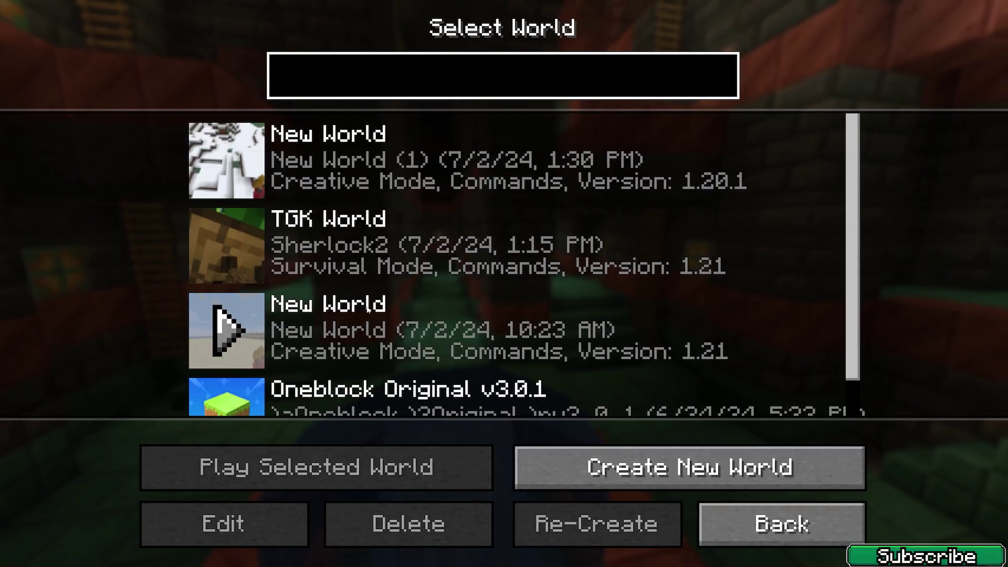
double_click(377, 265)
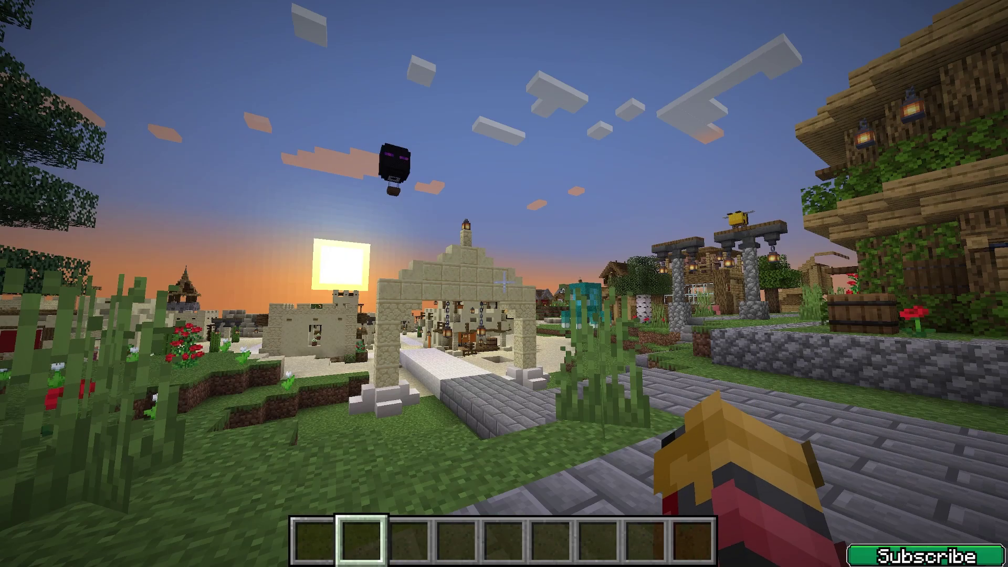
Toggle the creative inventory and browse the Colored Blocks items.
key("e")
key("e")
key("Escape")
key("Escape")
key("e")
key("Escape")
key("Escape")
key("Escape")
key("e")
left_click(366, 95)
key("e")
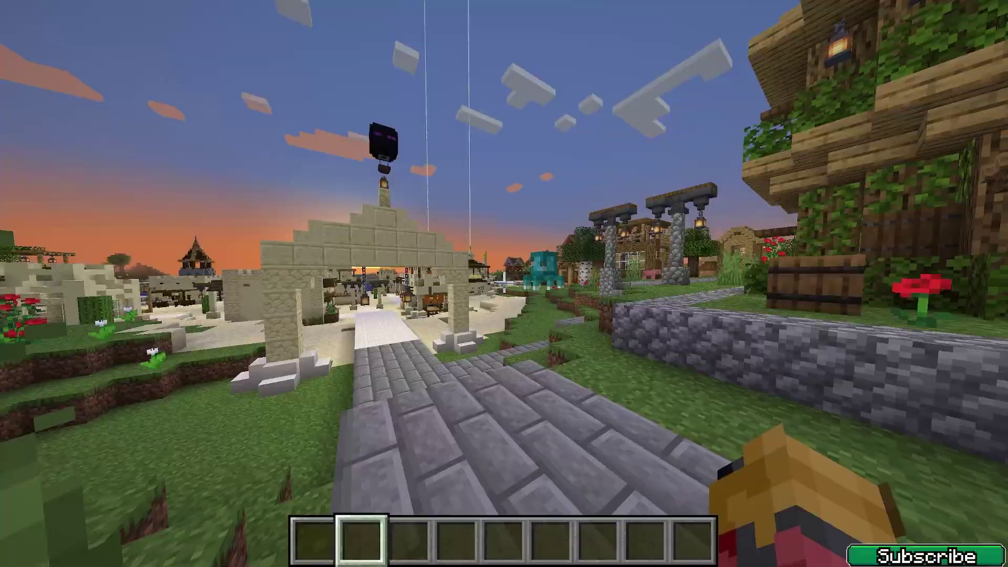
Open Options > Controls > Key Binds and scroll through the key binding list.
key("Escape")
left_click(409, 342)
left_click(689, 286)
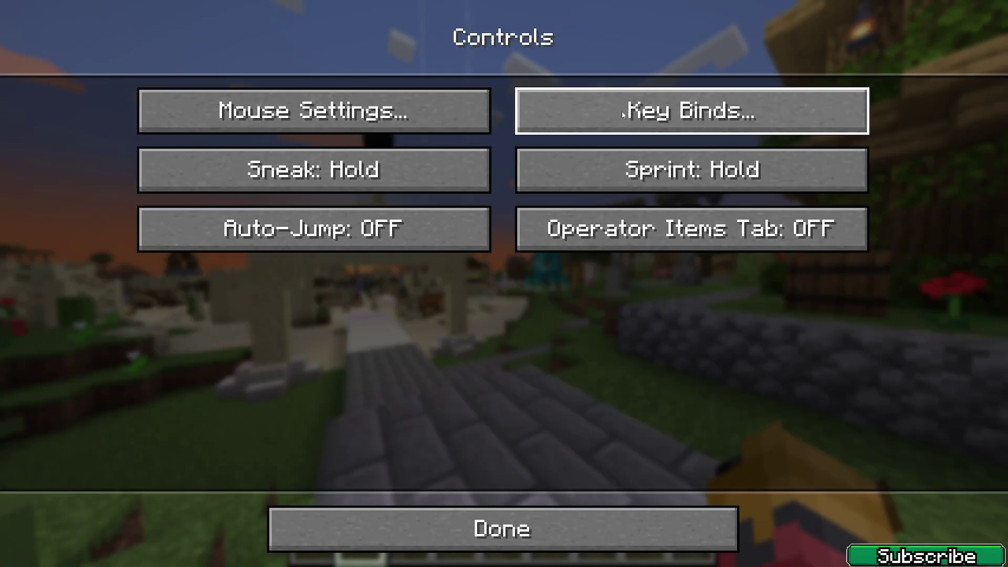
left_click(735, 111)
mouse_move(934, 147)
left_mouse_down()
mouse_move(932, 472)
mouse_move(925, 256)
mouse_move(908, 402)
mouse_move(919, 222)
mouse_move(910, 201)
left_mouse_up()
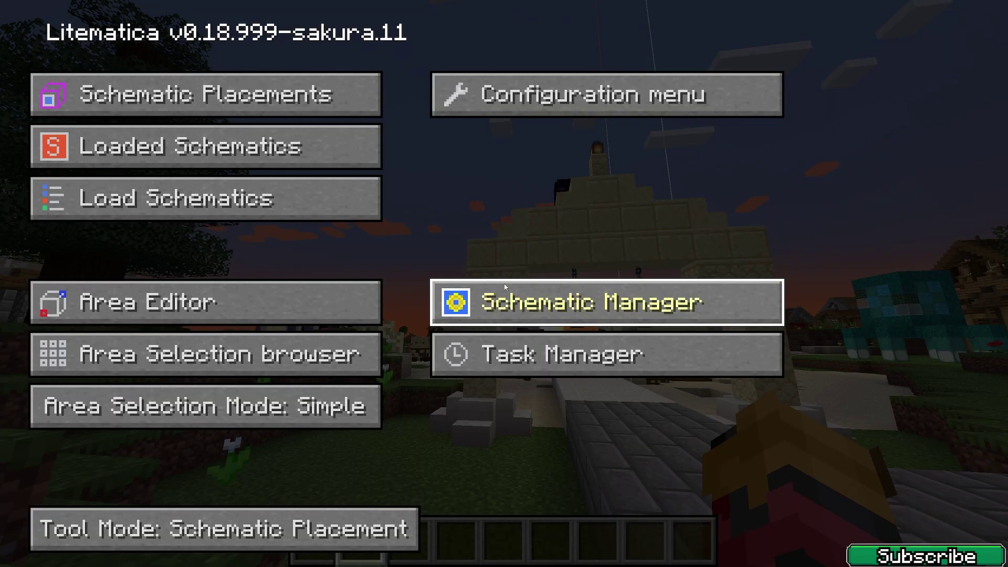
Close the Litematica menu, send 'tM' in chat, and toggle the F3 debug overlay on and off.
key("Escape")
type("tM")
key("Return")
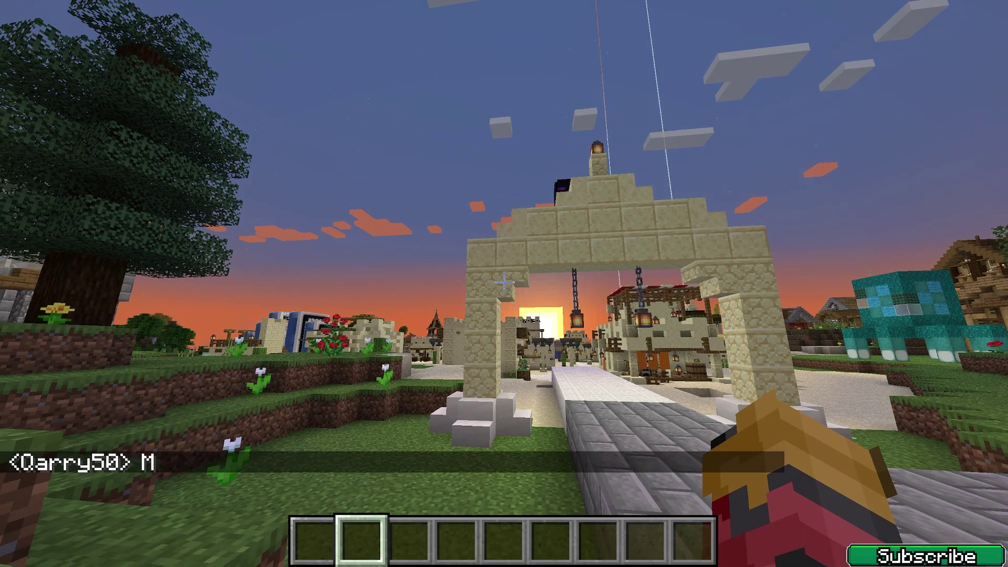
key("F3")
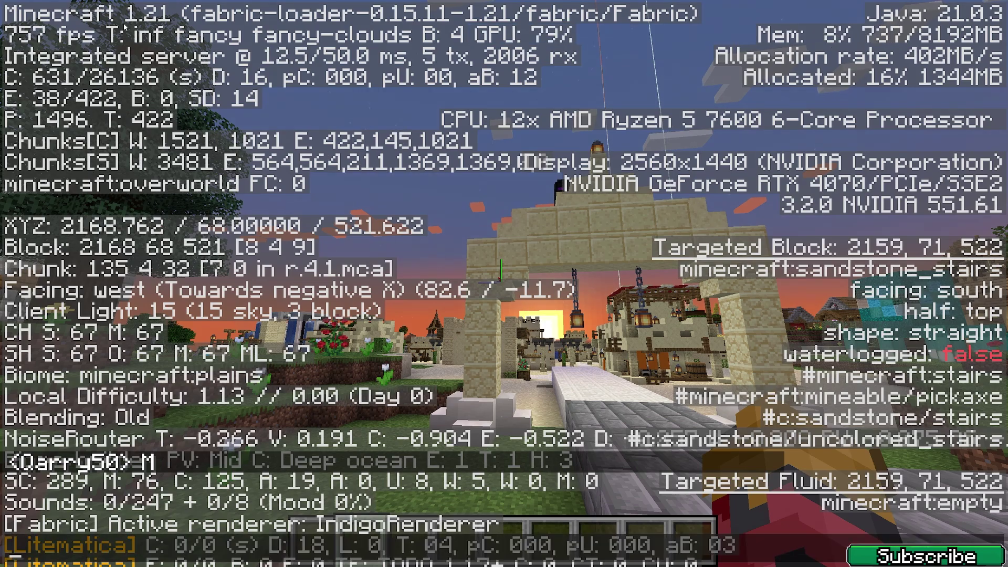
key("F3")
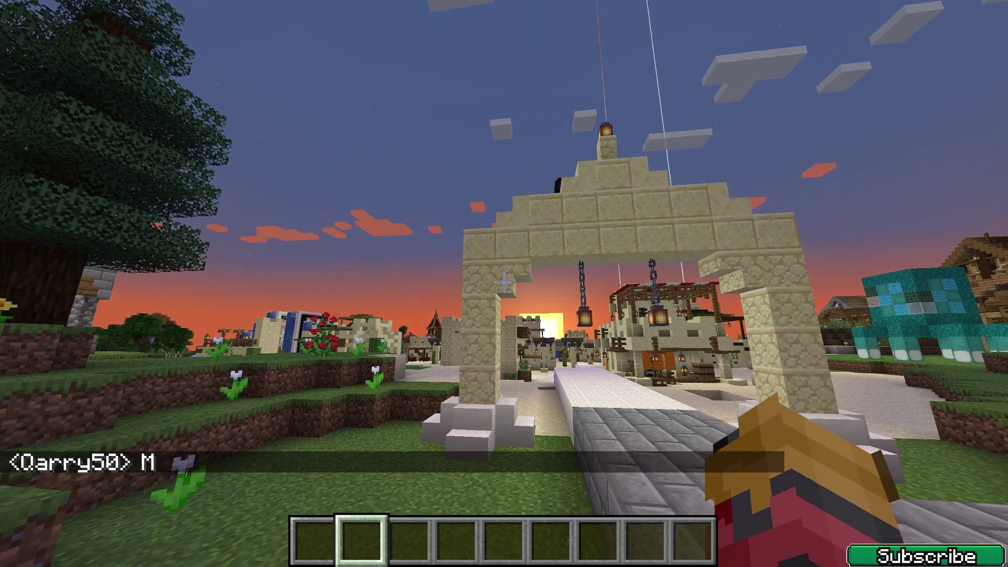
Open Litematica's Configuration screen from the main menu, then close it.
key("m")
left_click(517, 91)
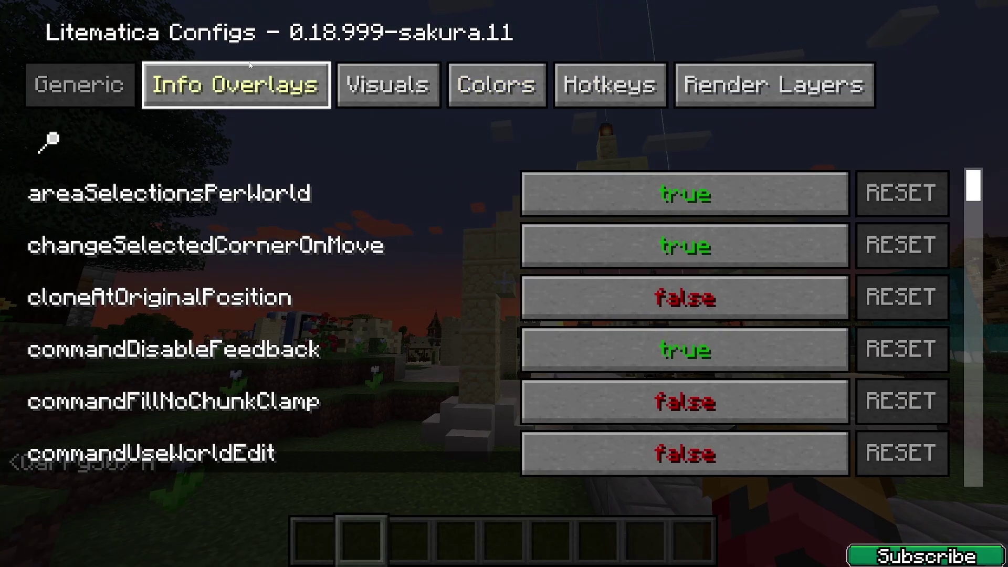
key("Escape")
View the Schematic Placements list, go back, and exit Litematica to normal gameplay.
key("m")
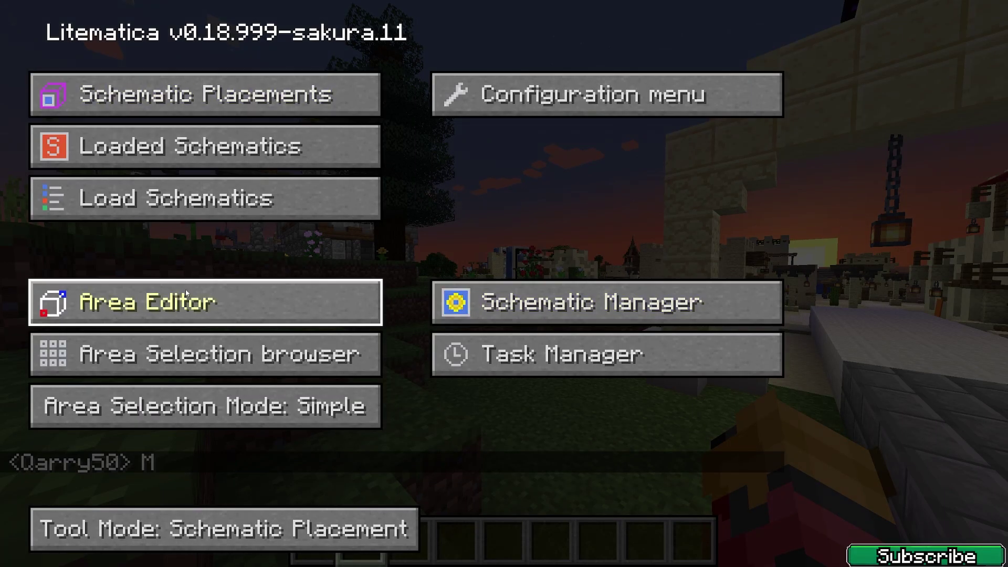
left_click(220, 89)
left_click(895, 508)
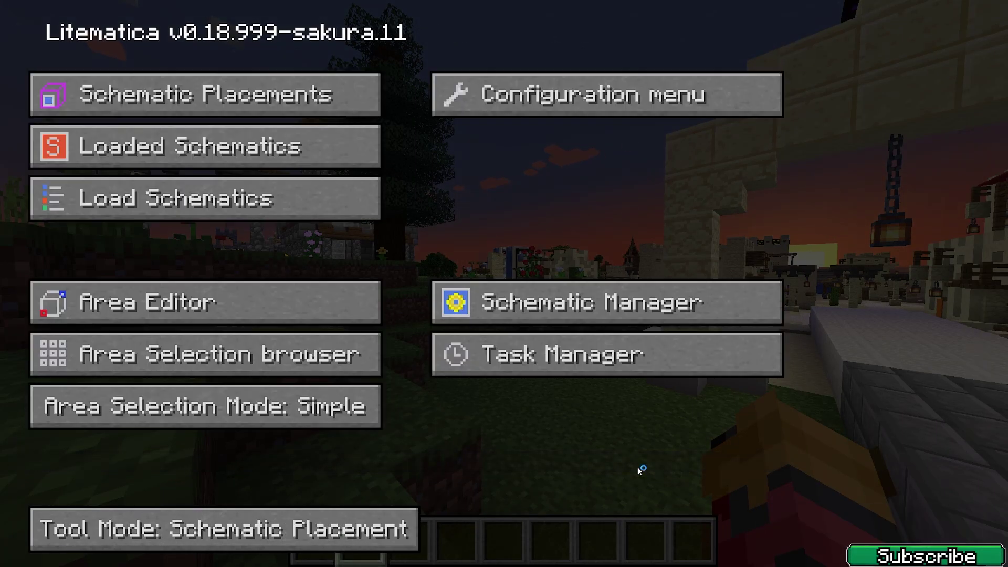
key("Escape")
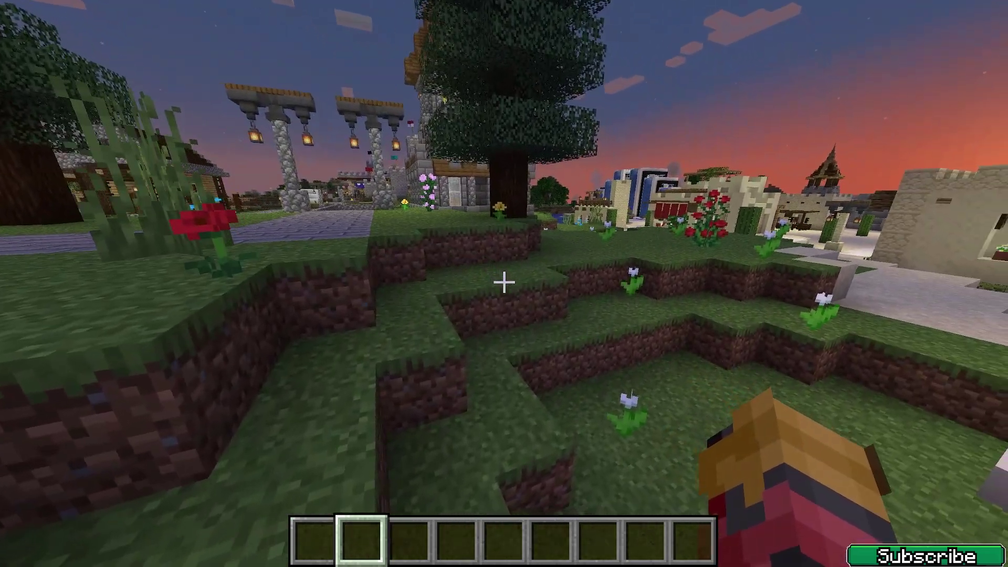